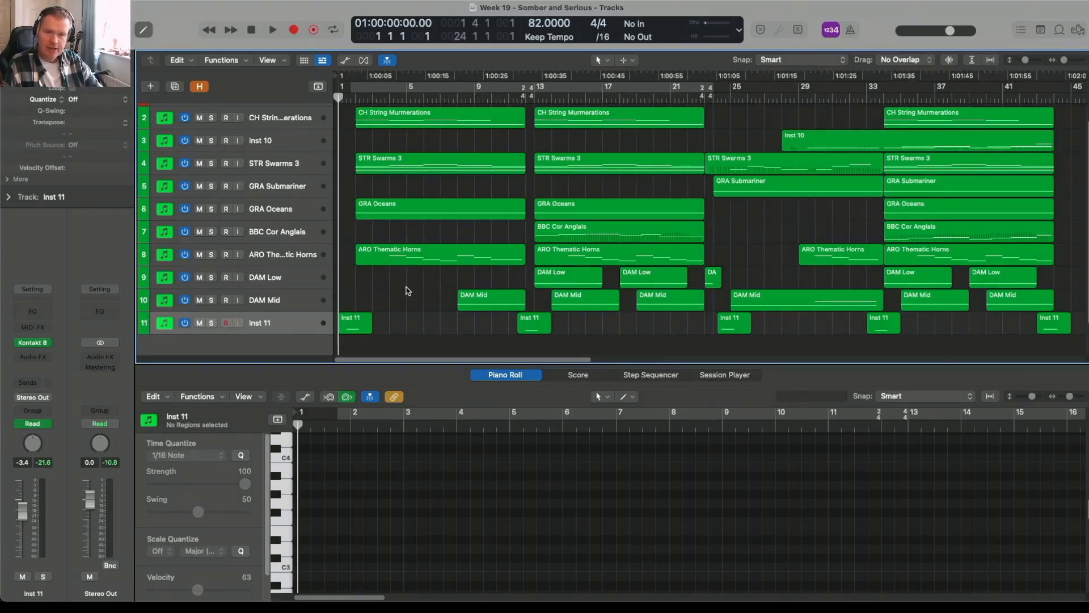
Reveal the hidden reverb and stem tracks and scroll through the full track list.
{"action": "left_click", "coordinate": [200, 86]}
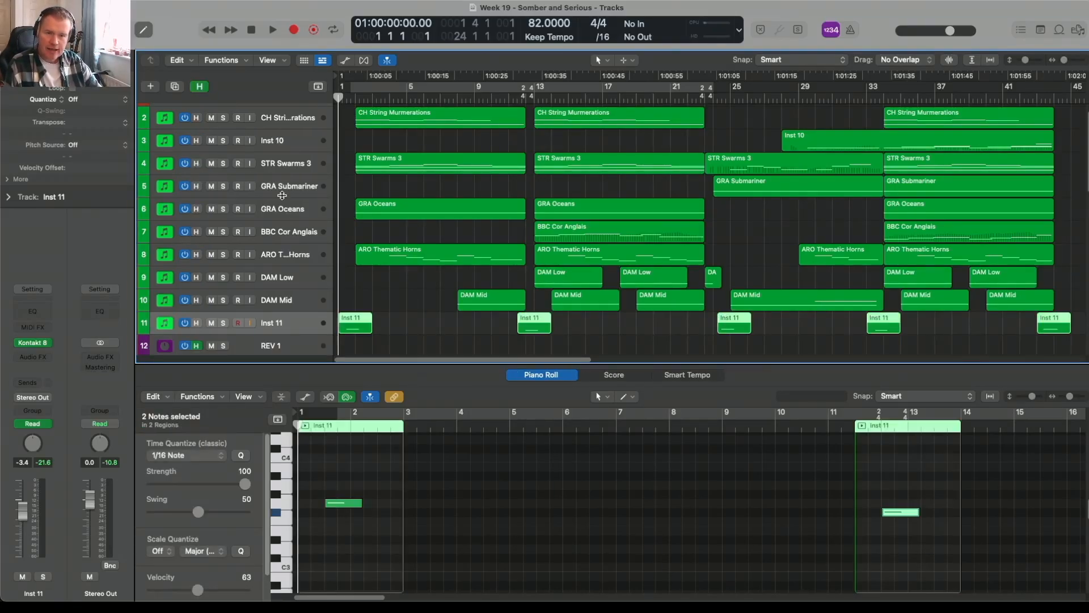
{"action": "scroll", "coordinate": [277, 196], "scroll_direction": "down", "scroll_amount": 3}
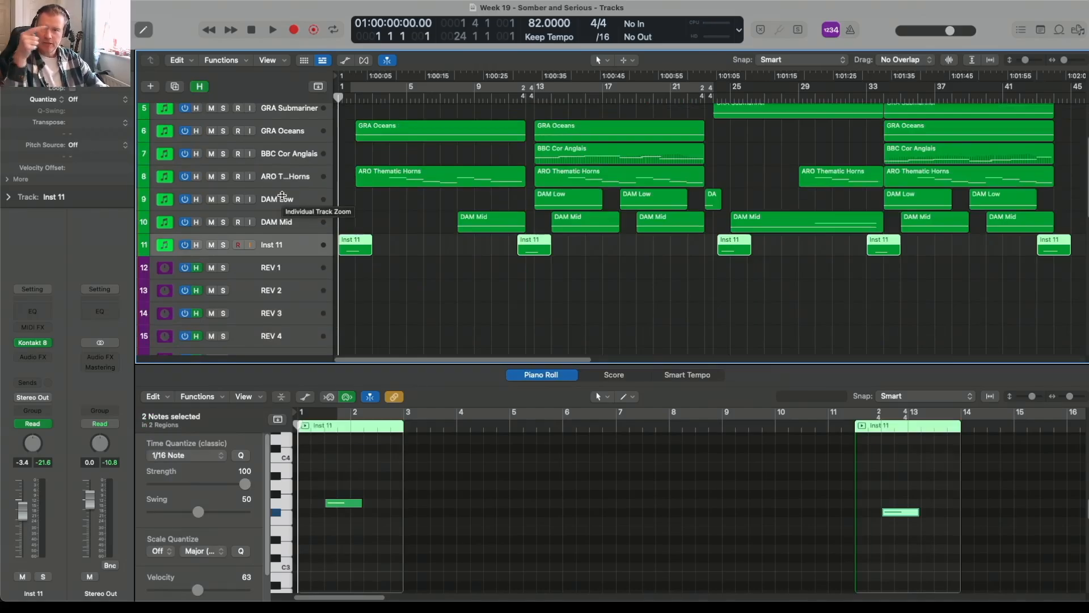
{"action": "scroll", "coordinate": [282, 195], "scroll_direction": "down", "scroll_amount": 5}
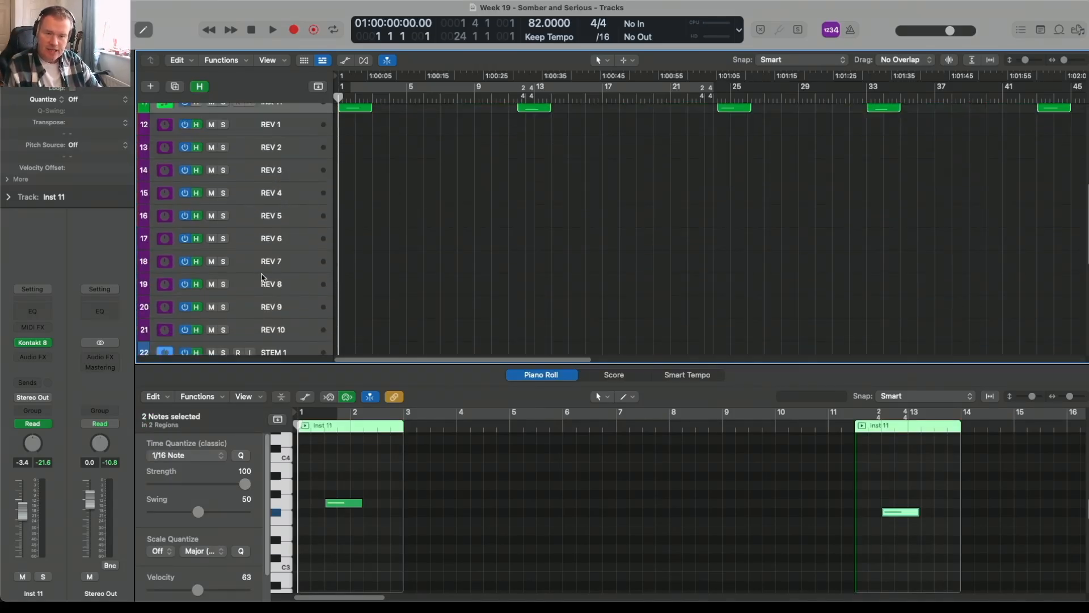
{"action": "scroll", "coordinate": [267, 281], "scroll_direction": "down", "scroll_amount": 8}
{"action": "scroll", "coordinate": [272, 295], "scroll_direction": "up", "scroll_amount": 15}
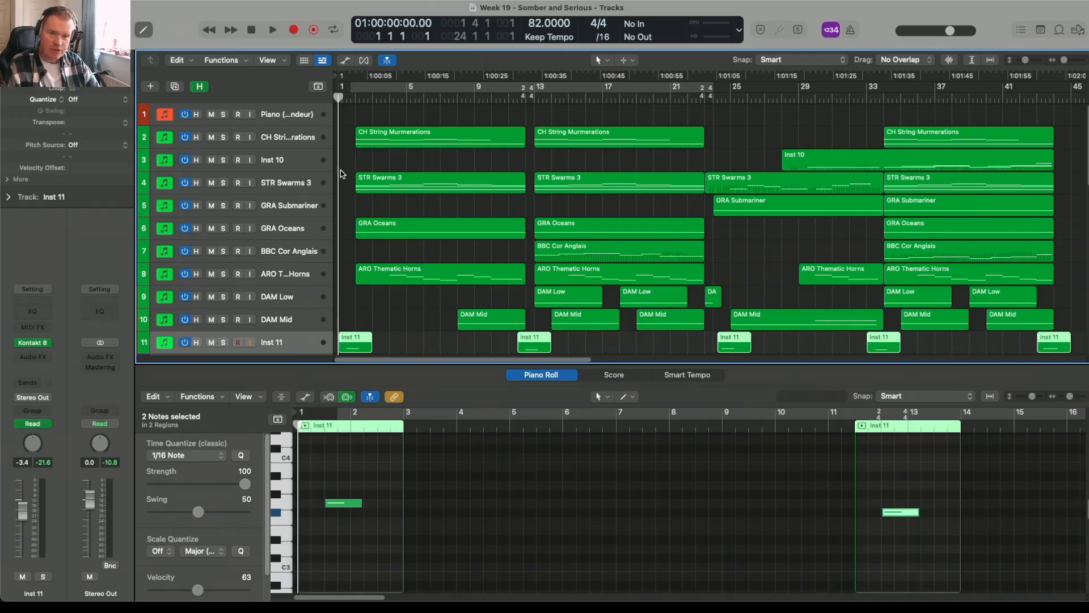
{"action": "scroll", "coordinate": [357, 199], "scroll_direction": "down", "scroll_amount": 1}
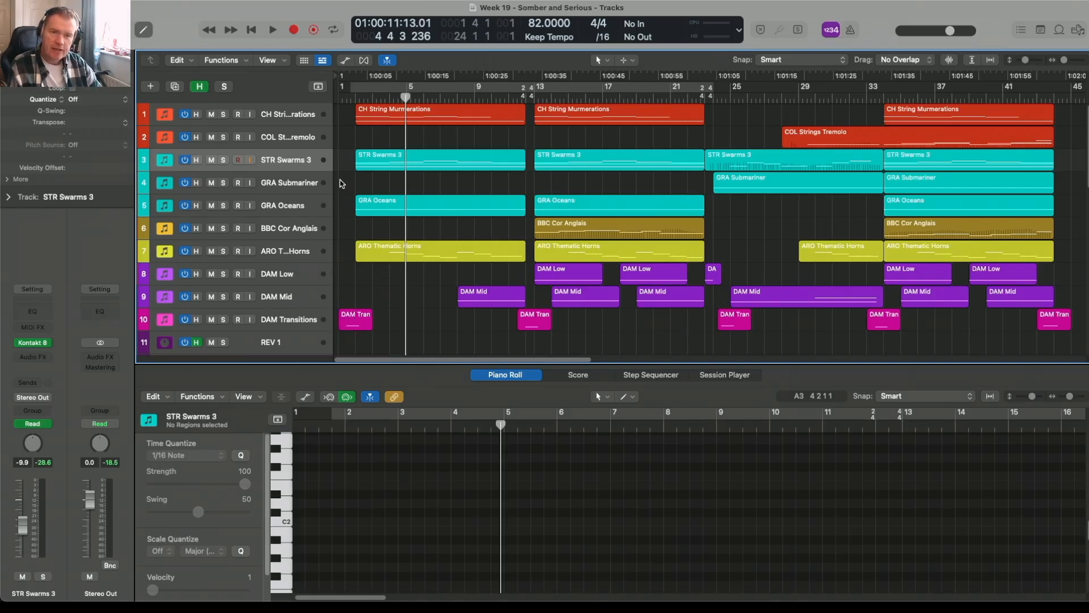
Select the CH String Murmerations track, put the playhead at bar 34, and show the Mixer.
{"action": "left_click", "coordinate": [300, 112]}
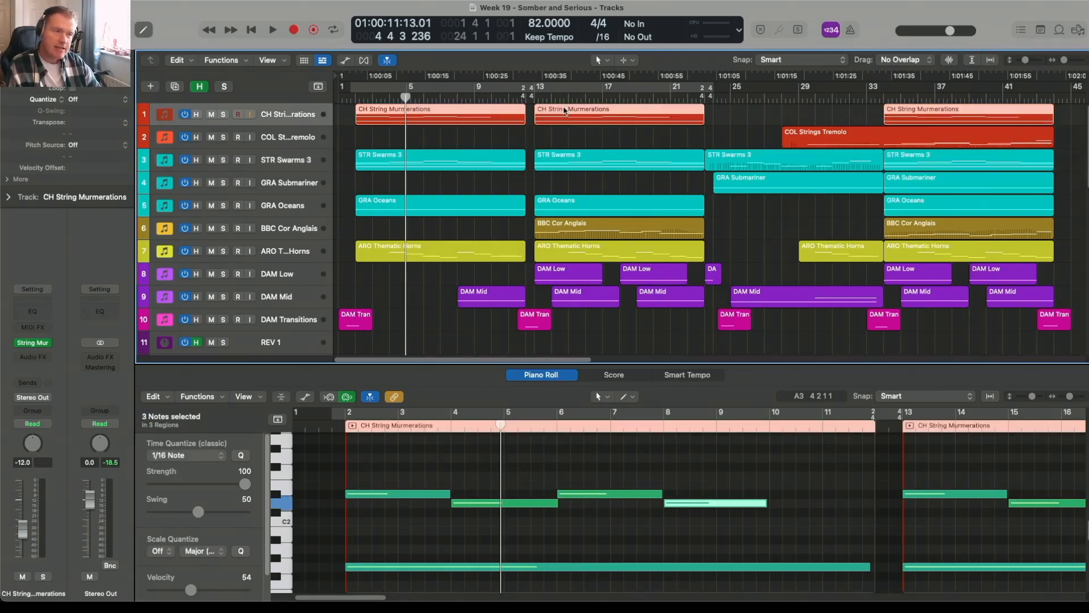
{"action": "left_click", "coordinate": [884, 97]}
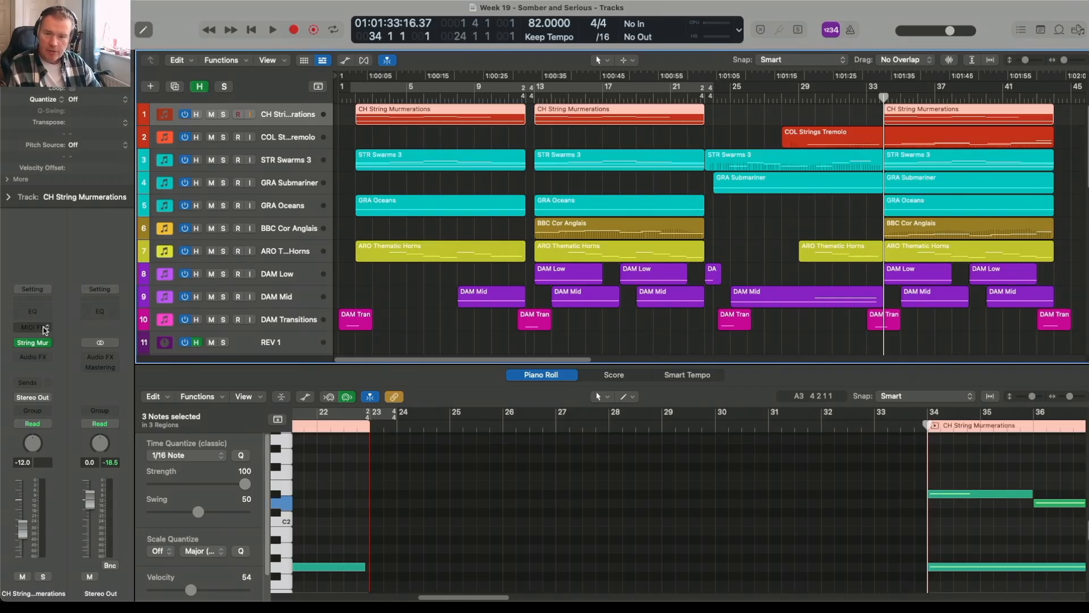
{"action": "mouse_move", "coordinate": [44, 344]}
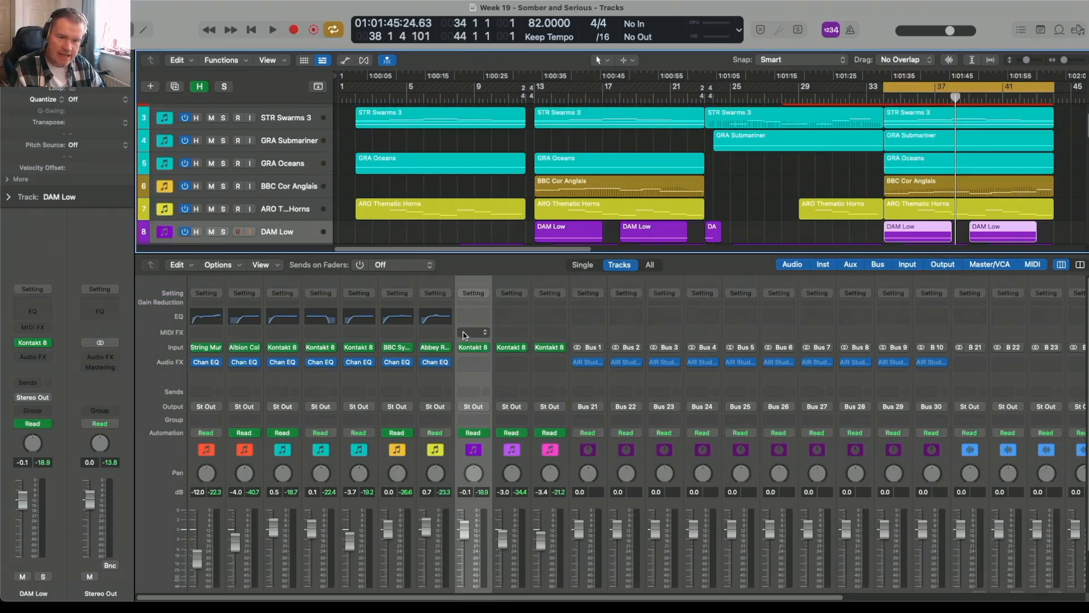
Scroll across the Mixer to review the String, Synth, Cor Anglais, Horns, Perc and Trans REV/STEM channels.
{"action": "scroll", "coordinate": [522, 339], "scroll_direction": "down", "scroll_amount": 3}
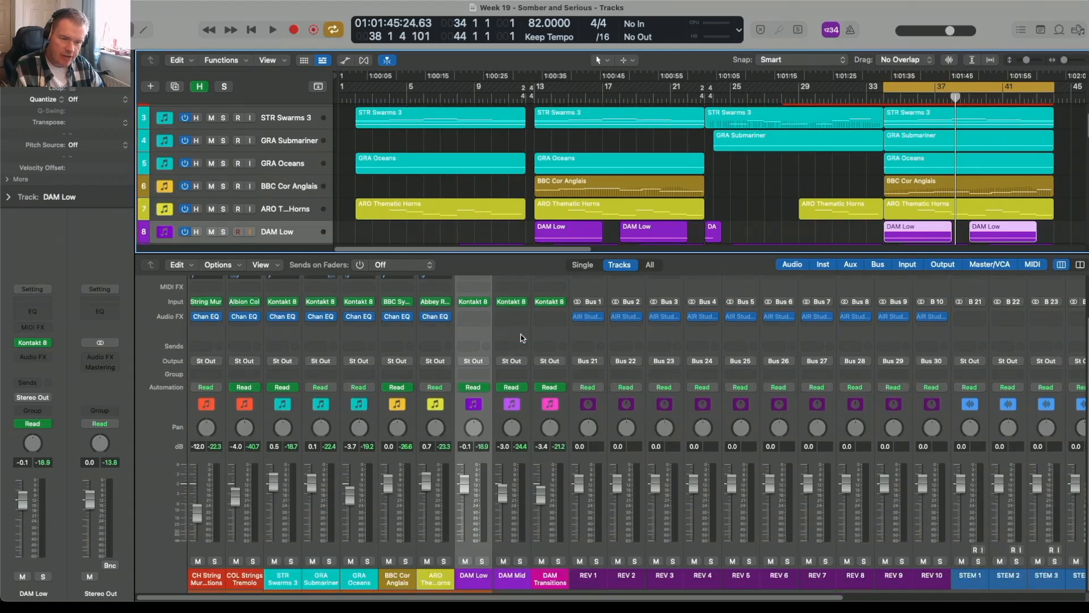
{"action": "scroll", "coordinate": [541, 436], "scroll_direction": "up", "scroll_amount": 2}
{"action": "scroll", "coordinate": [540, 436], "scroll_direction": "down", "scroll_amount": 2}
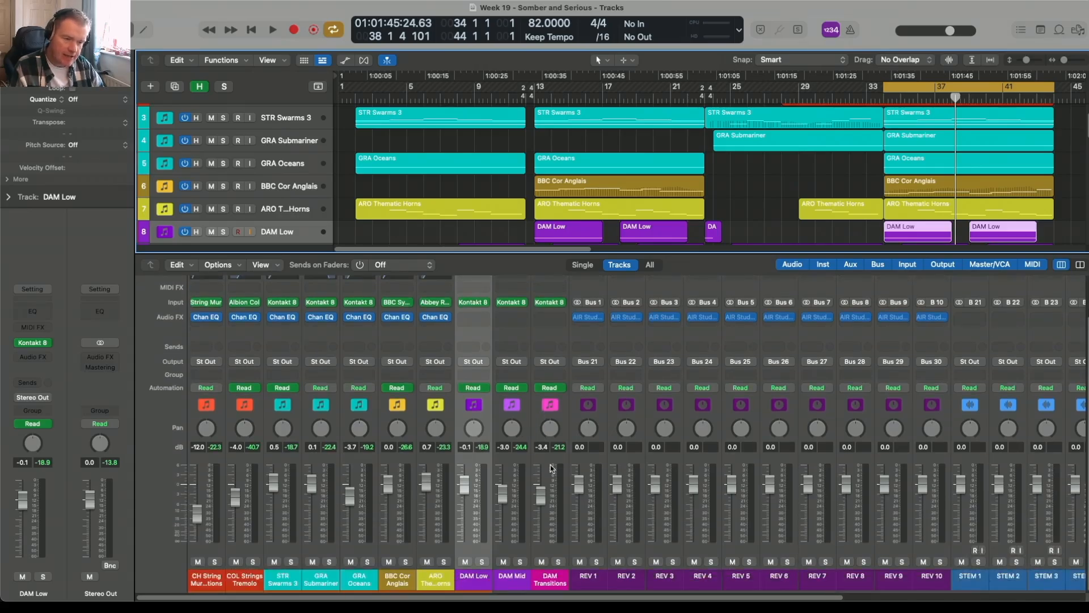
{"action": "left_click_drag", "start_coordinate": [584, 600], "coordinate": [766, 600]}
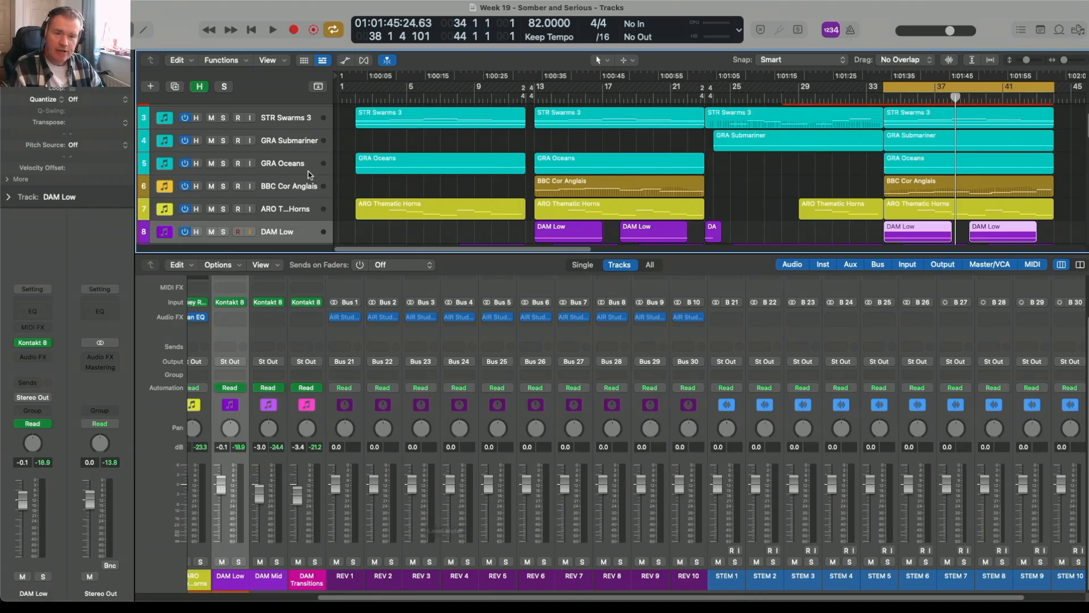
{"action": "scroll", "coordinate": [309, 175], "scroll_direction": "up", "scroll_amount": 2}
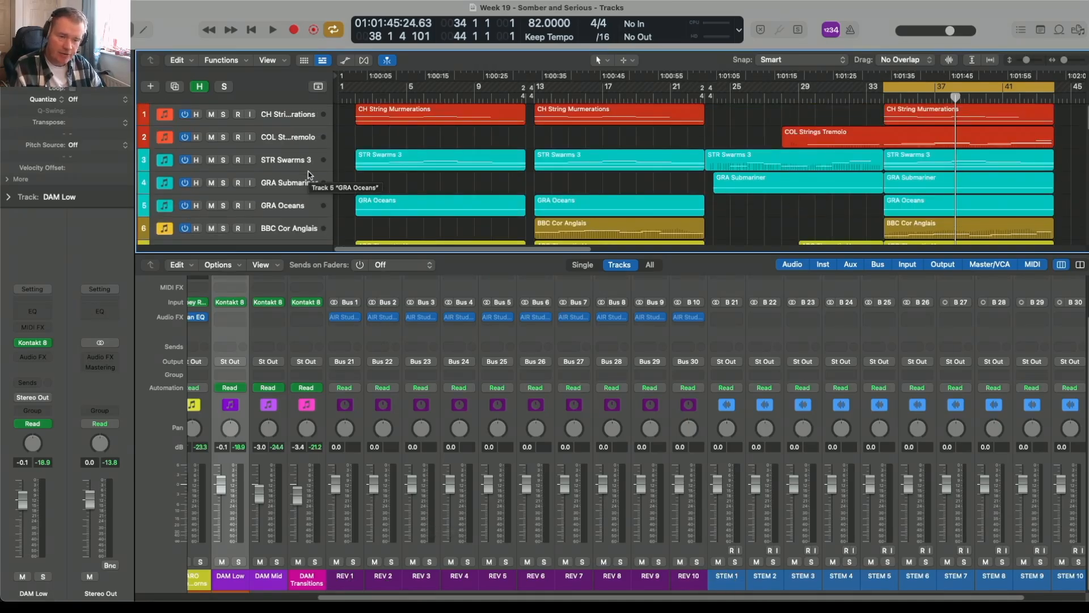
{"action": "scroll", "coordinate": [309, 175], "scroll_direction": "down", "scroll_amount": 6}
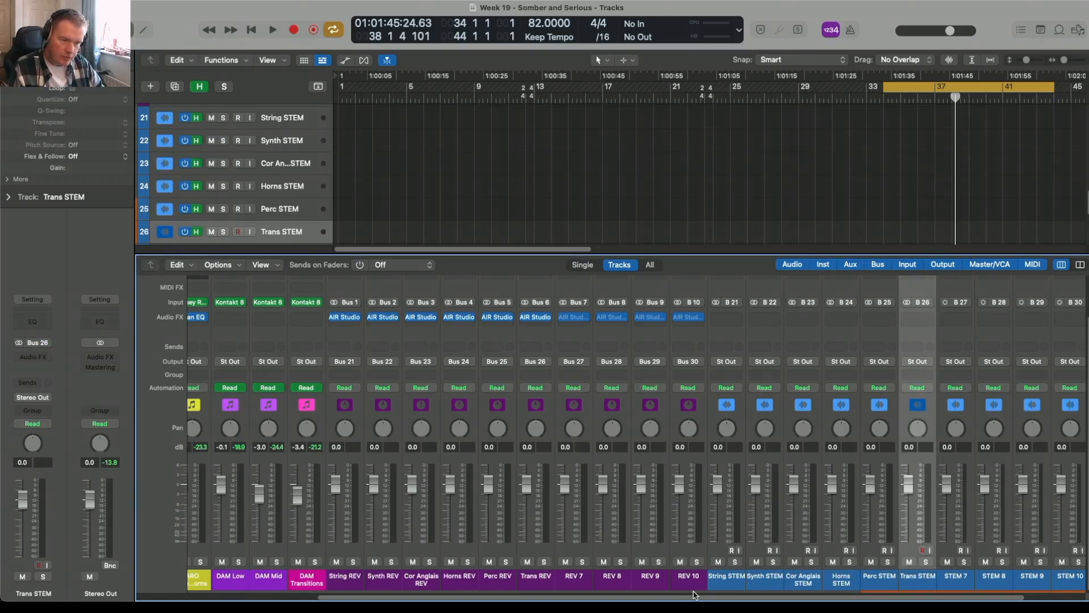
{"action": "scroll", "coordinate": [515, 588], "scroll_direction": "left", "scroll_amount": 5}
{"action": "scroll", "coordinate": [516, 589], "scroll_direction": "left", "scroll_amount": 1}
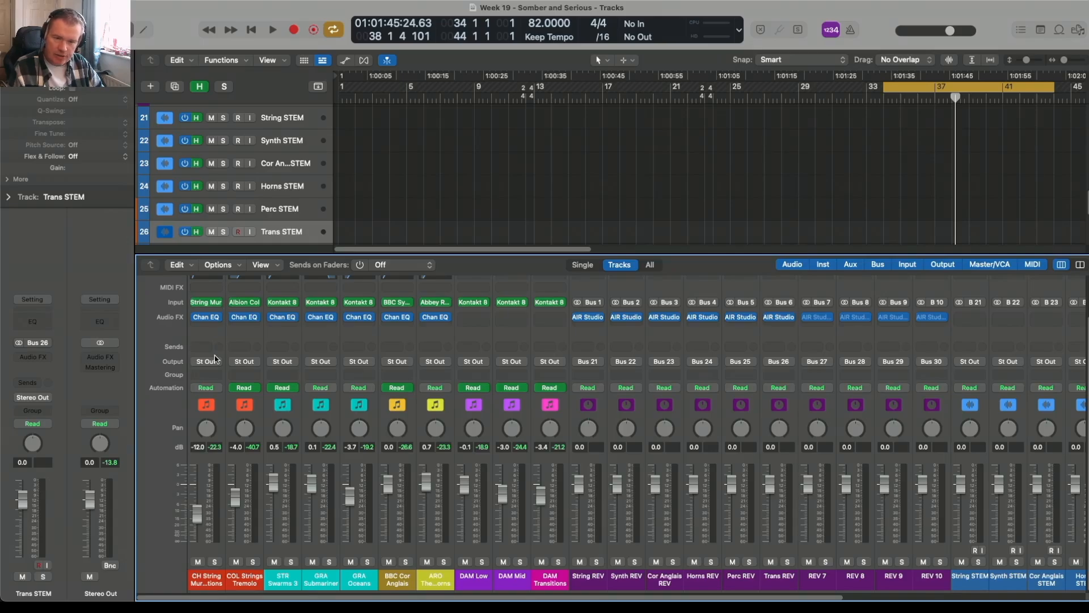
{"action": "scroll", "coordinate": [214, 358], "scroll_direction": "up", "scroll_amount": 3}
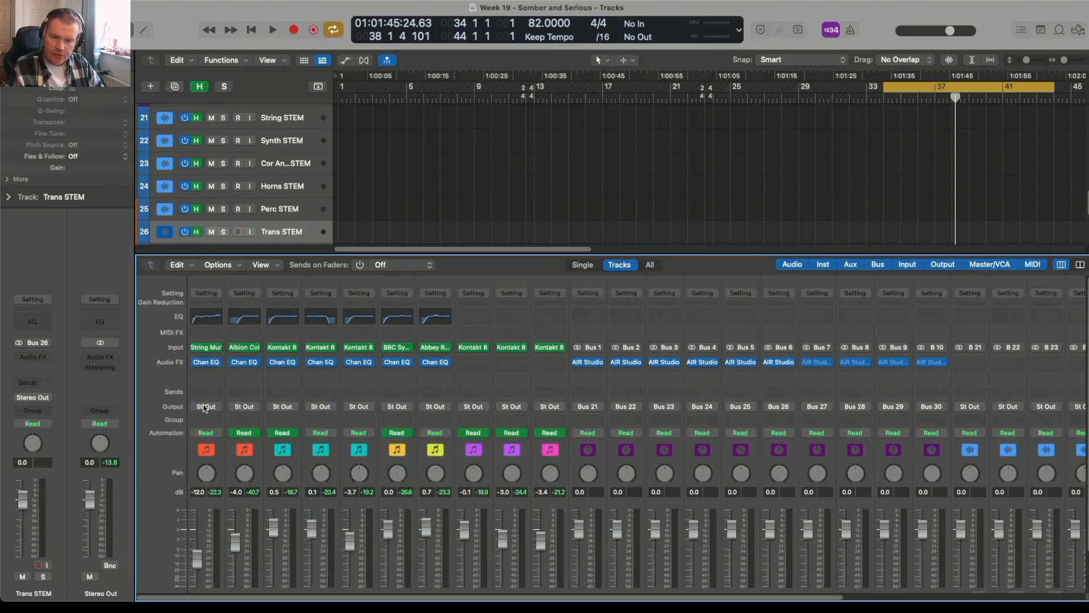
{"action": "scroll", "coordinate": [205, 407], "scroll_direction": "down", "scroll_amount": 2}
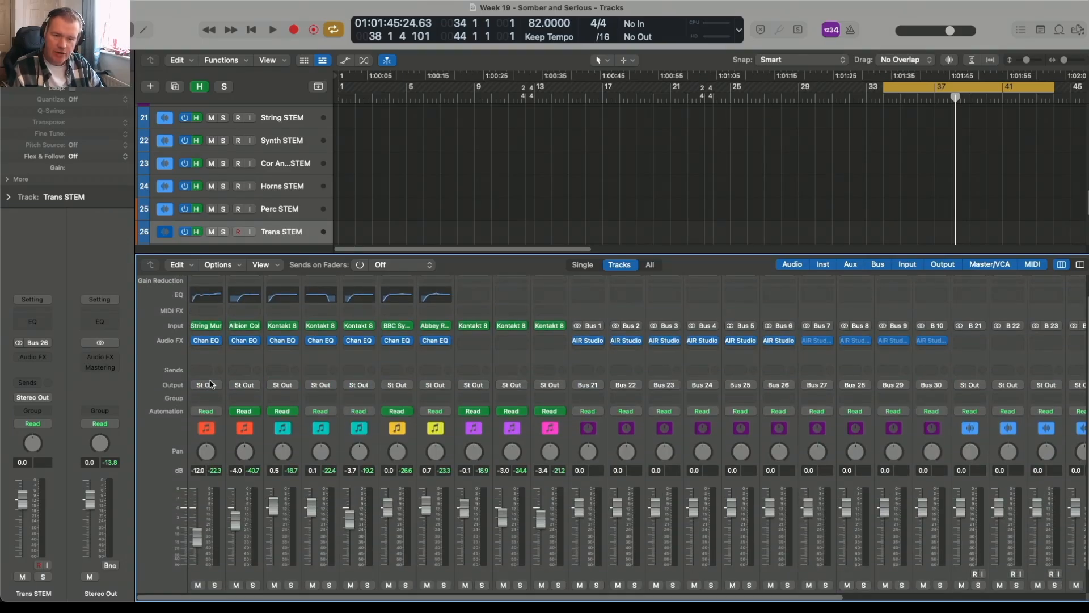
Route String Murmurations' output to the String STEM bus and add a send to String REV.
{"action": "left_click", "coordinate": [210, 387]}
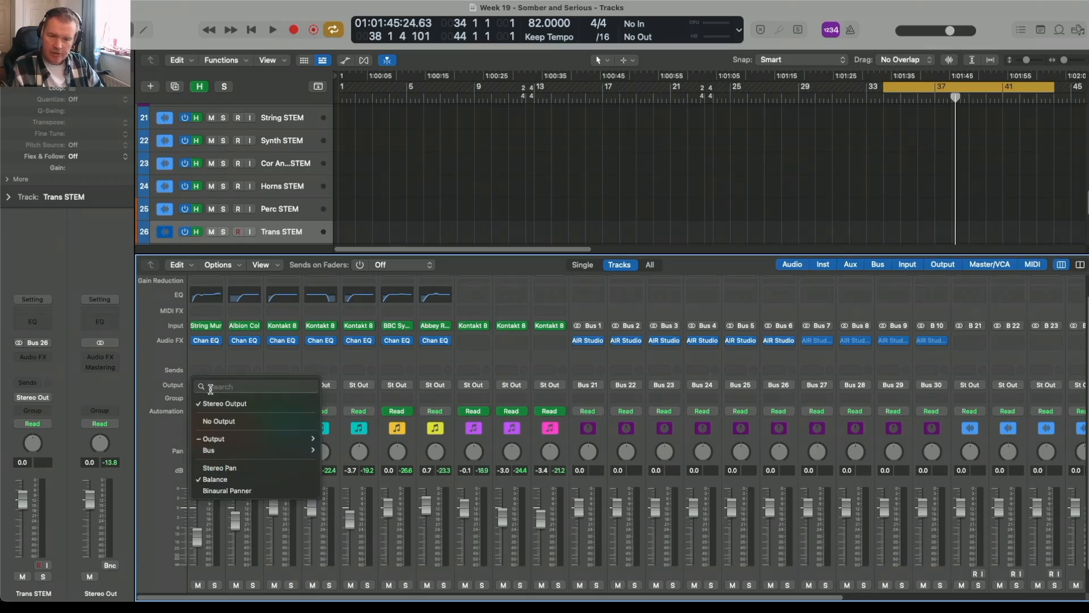
{"action": "mouse_move", "coordinate": [250, 451]}
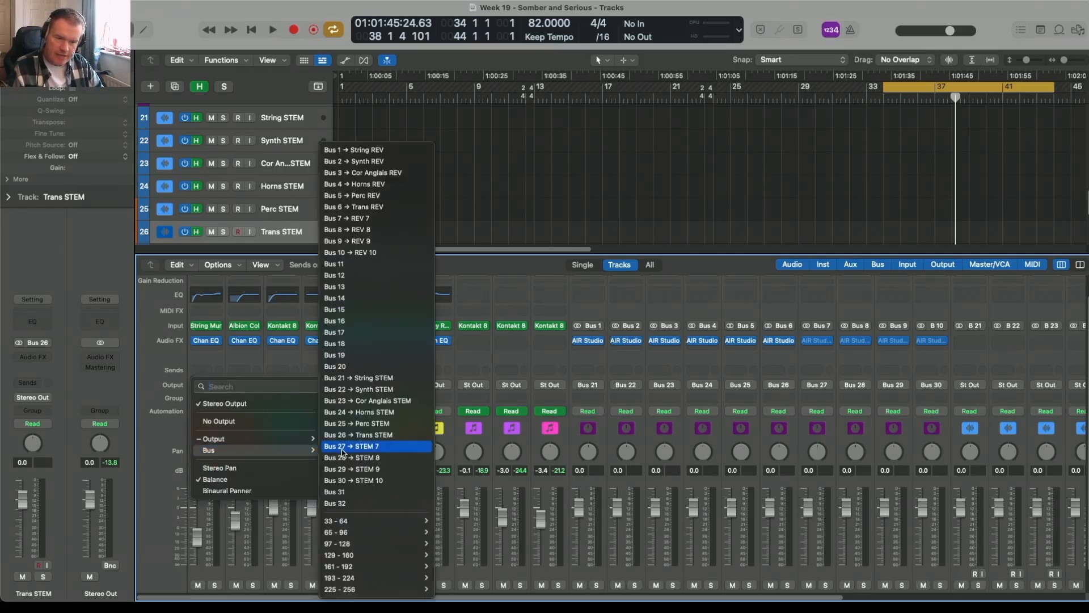
{"action": "left_click", "coordinate": [364, 378]}
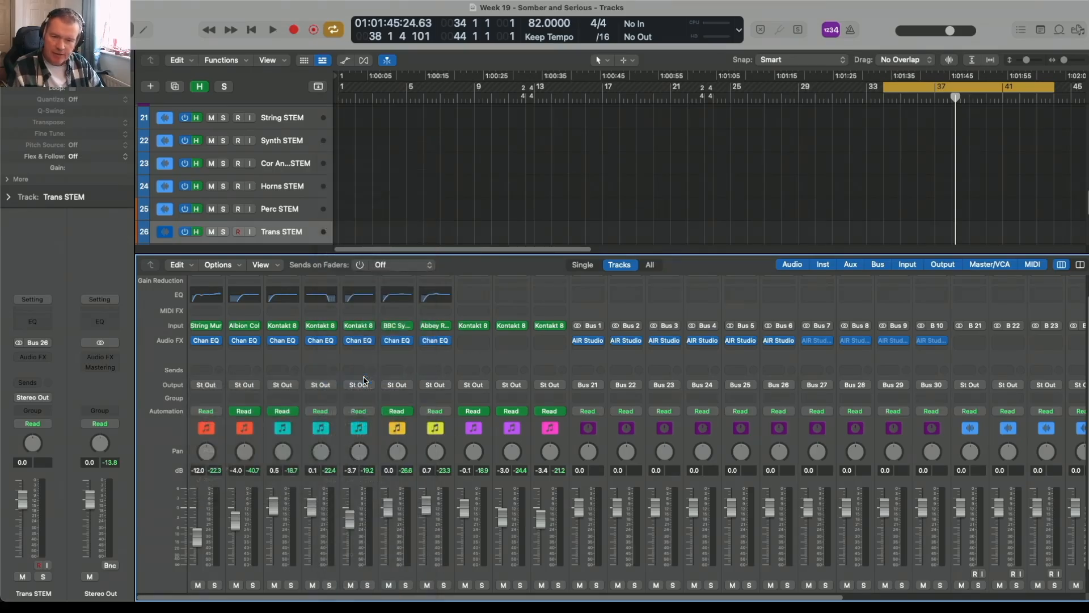
{"action": "left_click", "coordinate": [203, 371]}
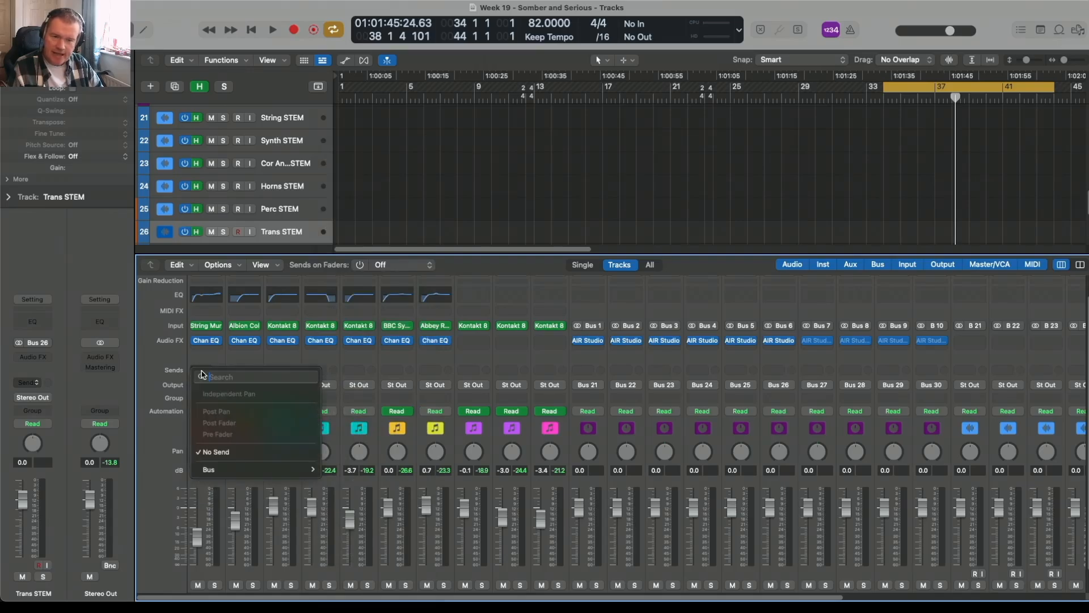
{"action": "mouse_move", "coordinate": [311, 470]}
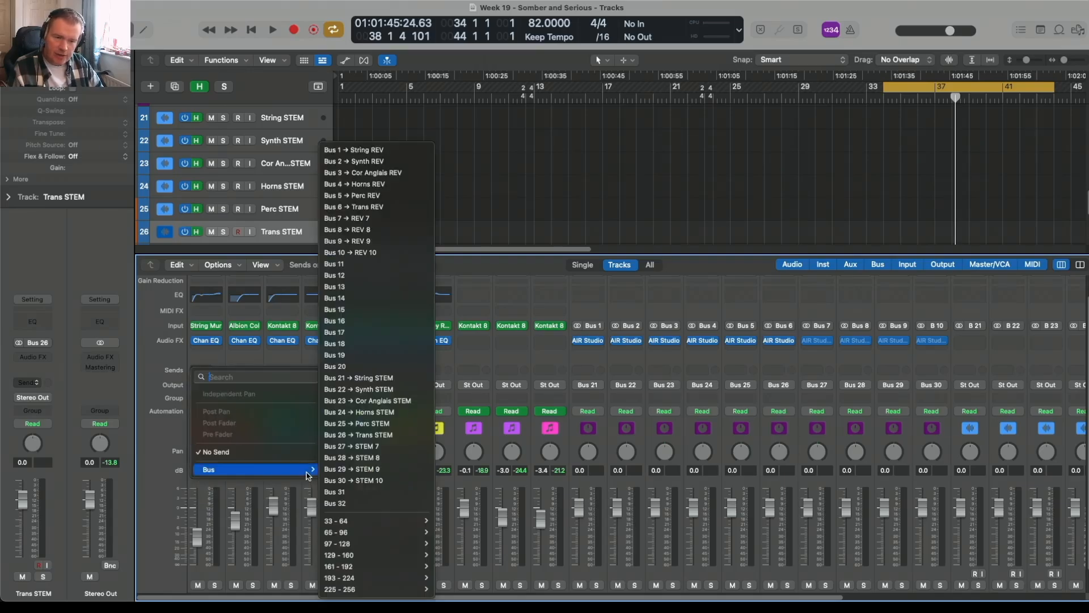
{"action": "left_click", "coordinate": [383, 151]}
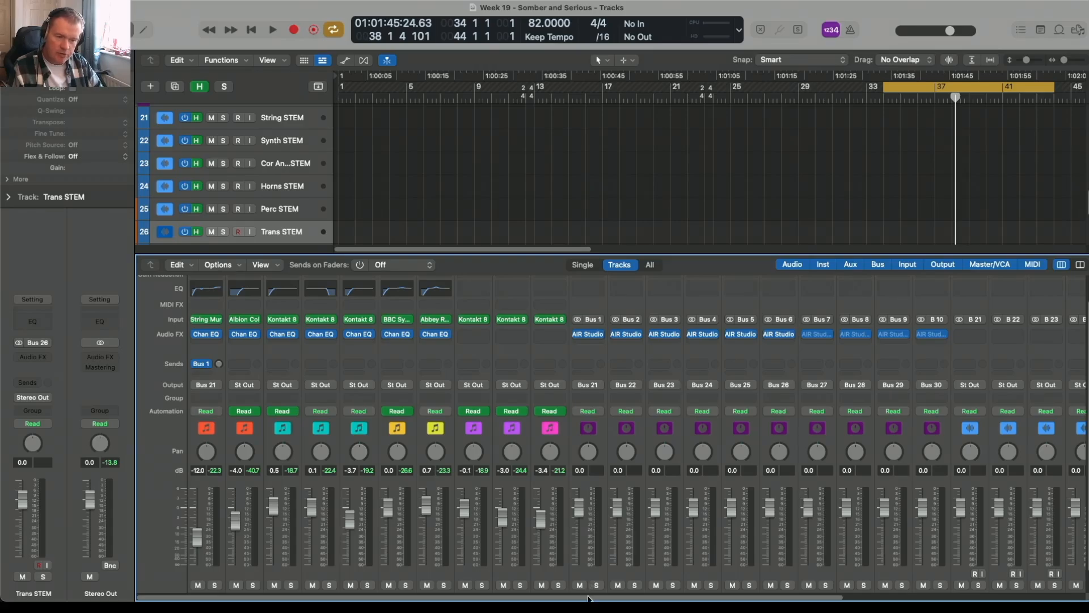
{"action": "left_click_drag", "start_coordinate": [588, 597], "coordinate": [851, 597]}
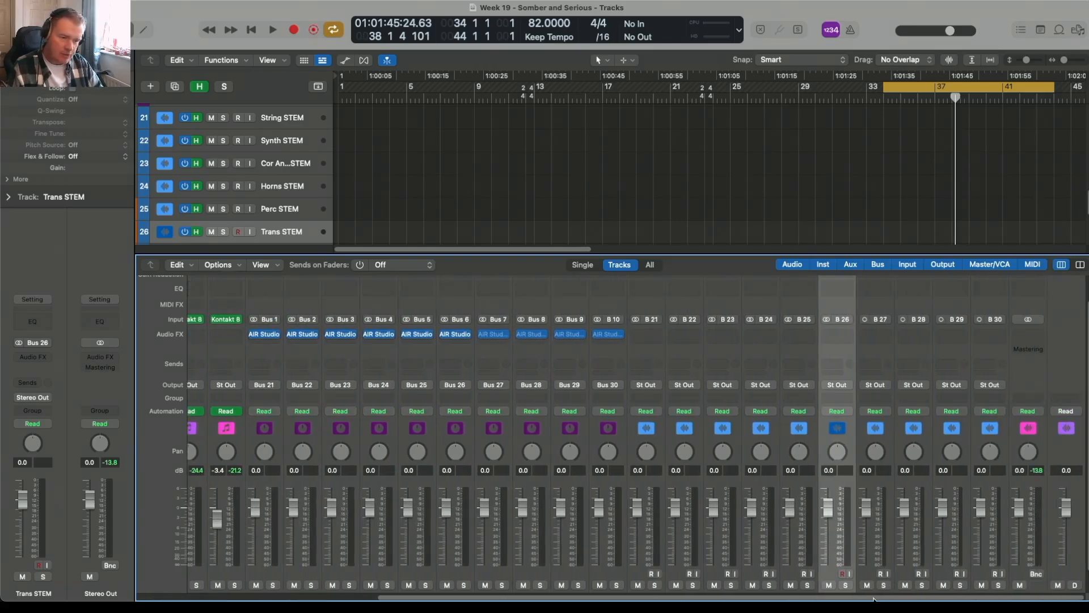
Test one Input Monitoring button, then enable monitoring across the stem tracks from String STEM onward.
{"action": "left_click", "coordinate": [659, 574]}
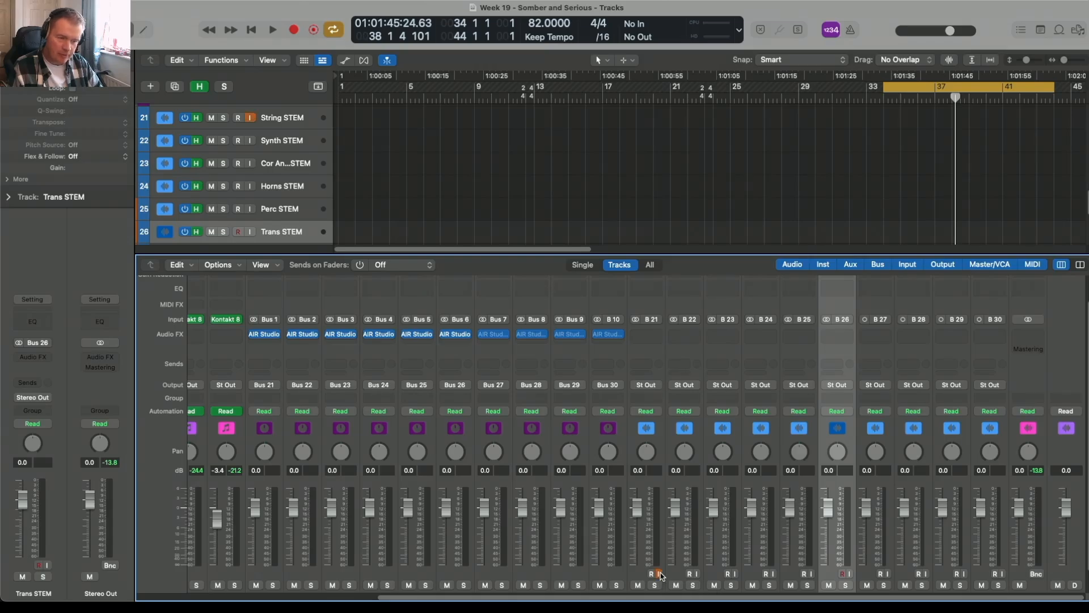
{"action": "left_click", "coordinate": [658, 574]}
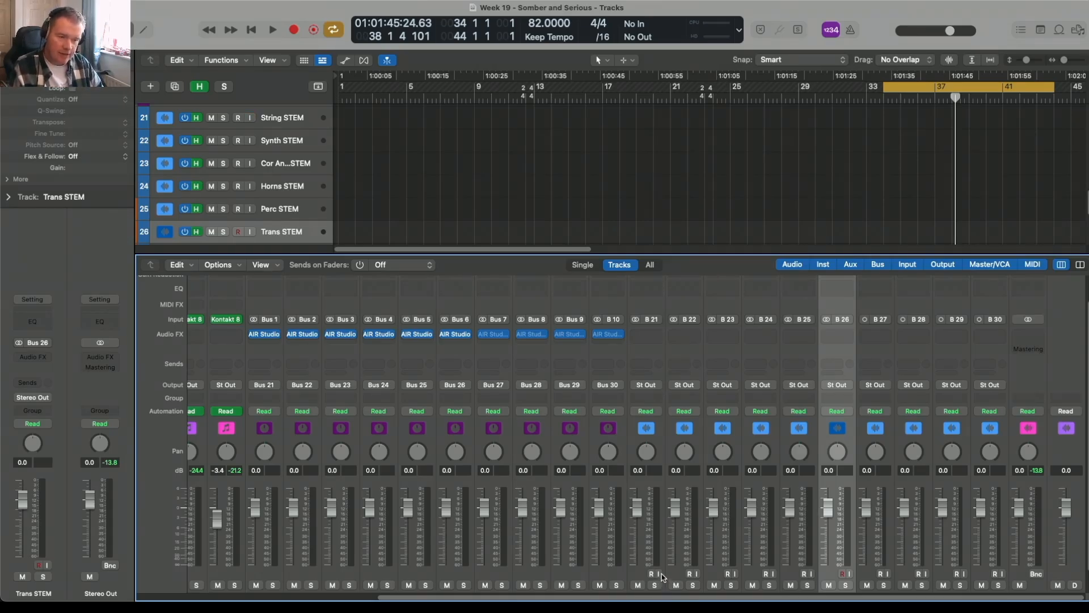
{"action": "left_click_drag", "start_coordinate": [660, 575], "coordinate": [903, 552]}
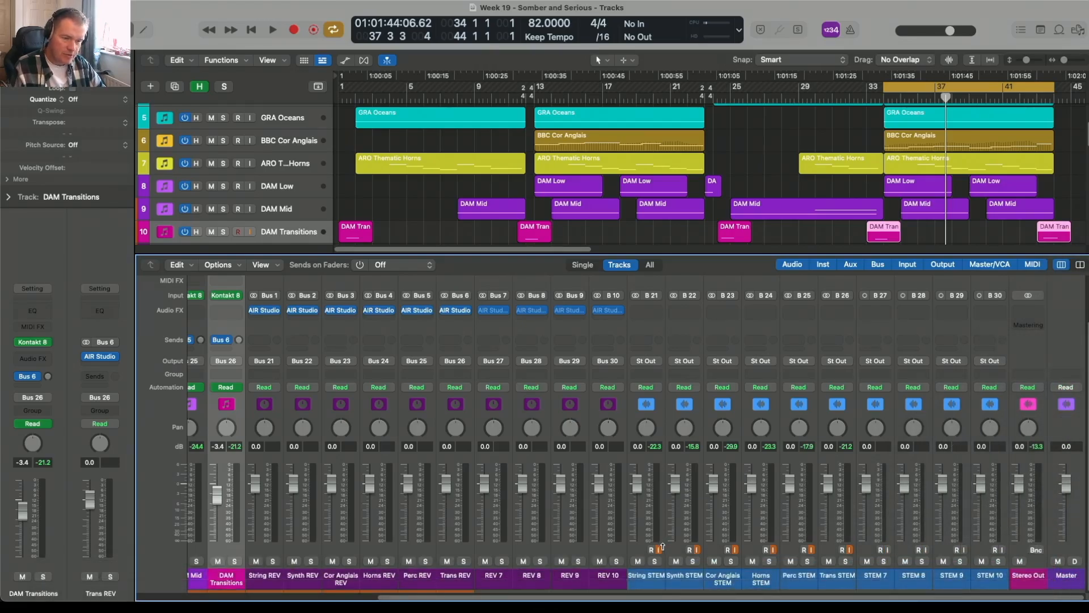
Play and stop the cycled section, then scroll back through the tracks and mixer.
{"action": "key", "text": "space"}
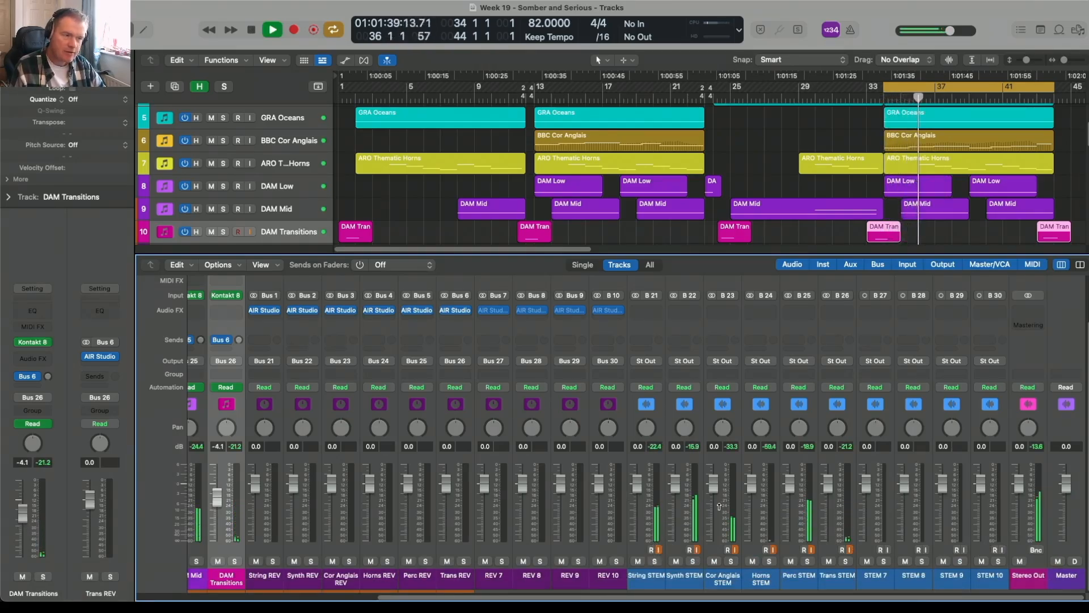
{"action": "key", "text": "space"}
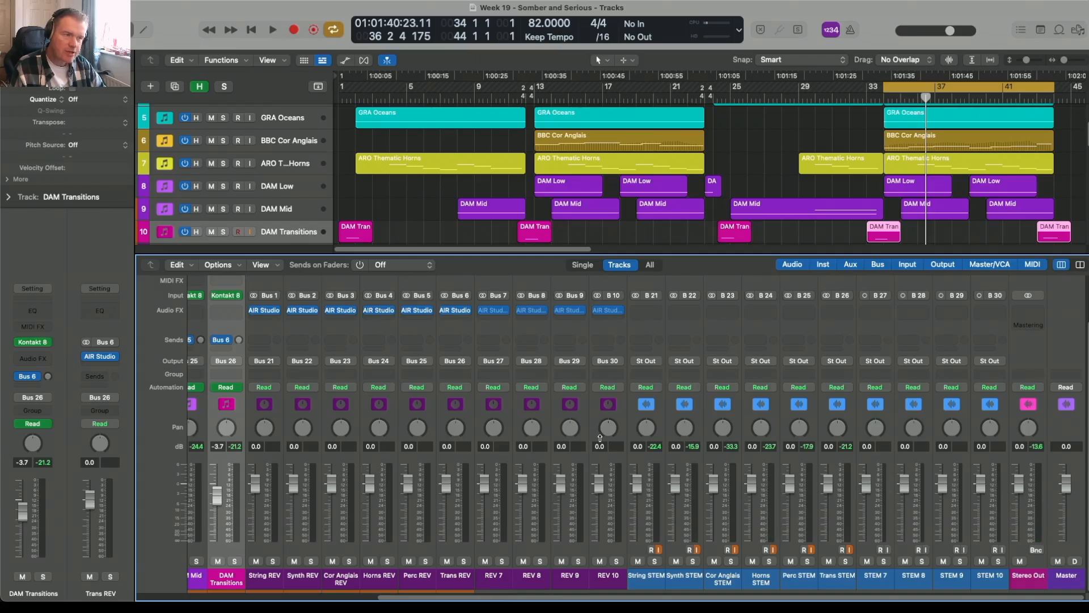
{"action": "scroll", "coordinate": [785, 216], "scroll_direction": "up", "scroll_amount": 4}
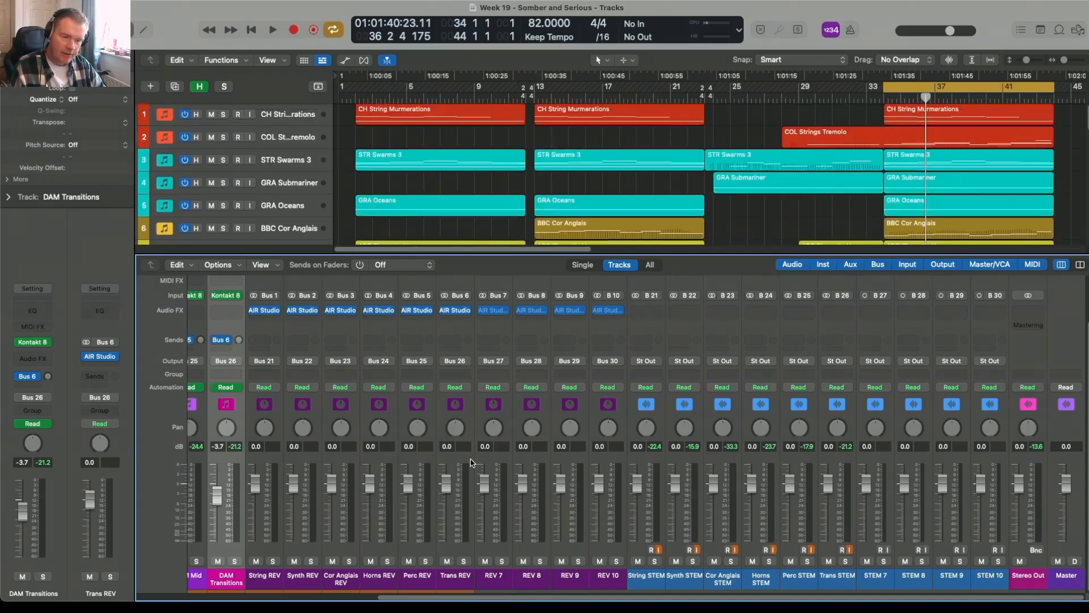
{"action": "left_click_drag", "start_coordinate": [548, 596], "coordinate": [286, 591]}
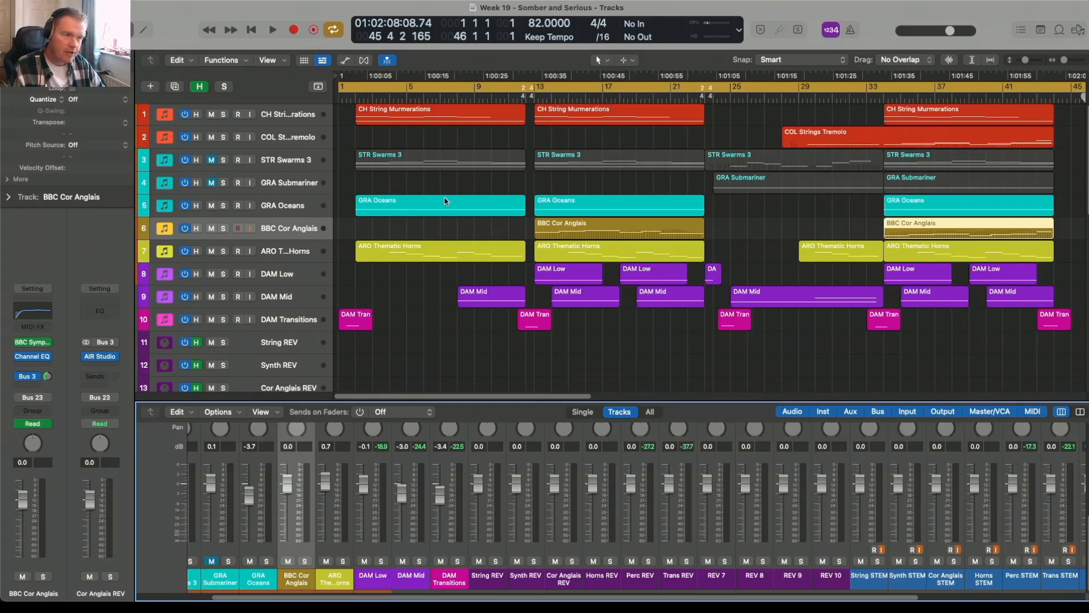
Unmute the STR Swarms 3 and GRA Submariner regions.
{"action": "scroll", "coordinate": [445, 200], "scroll_direction": "down", "scroll_amount": 1}
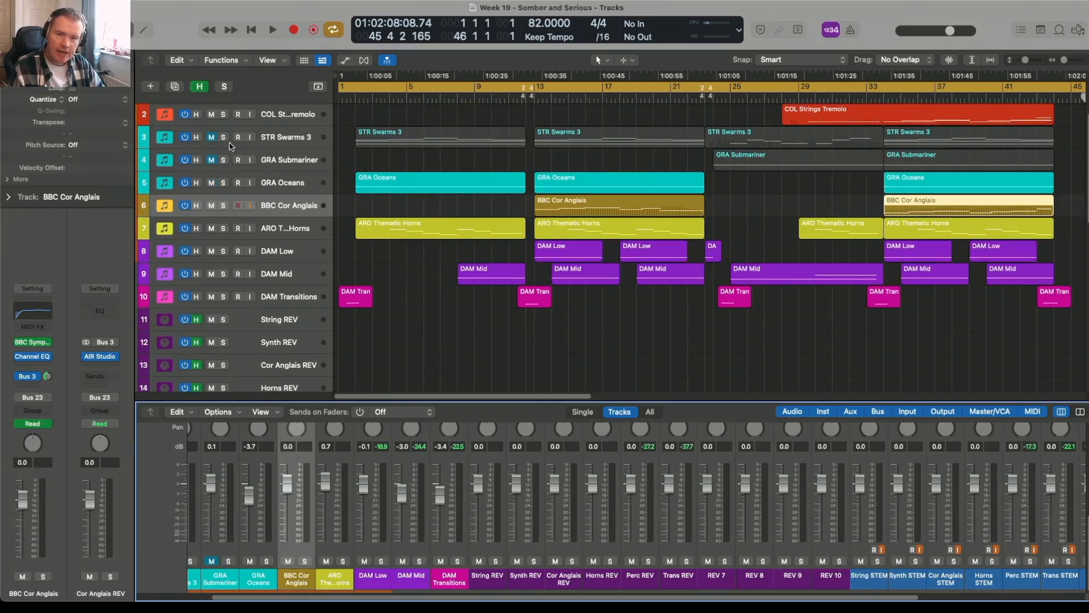
{"action": "left_click", "coordinate": [211, 137]}
{"action": "left_click", "coordinate": [211, 160]}
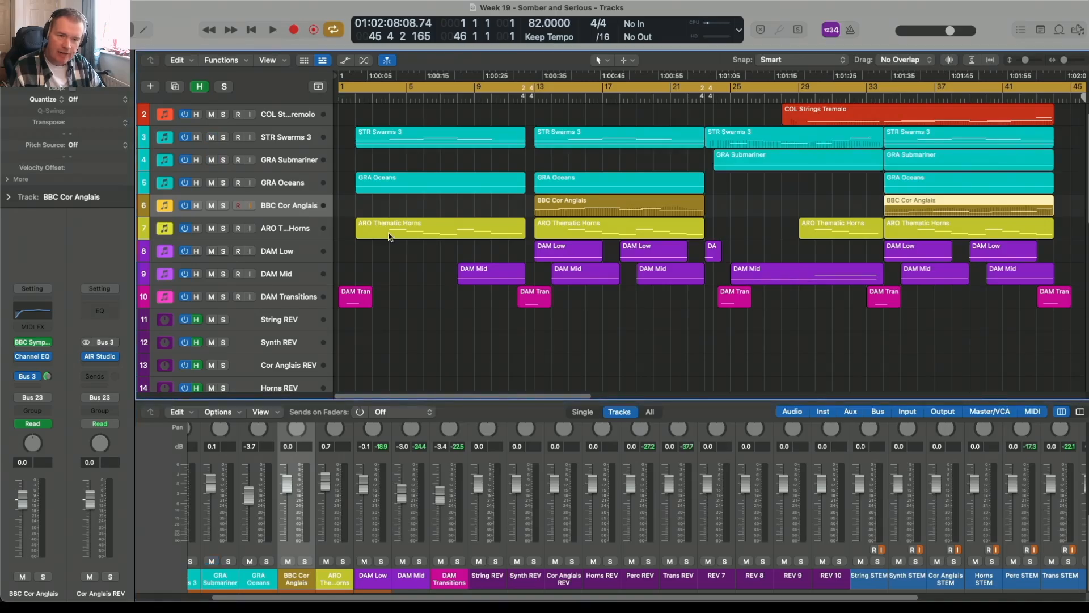
Switch off input monitoring on the stem tracks and place the playhead near the song's start.
{"action": "scroll", "coordinate": [389, 236], "scroll_direction": "down", "scroll_amount": 13}
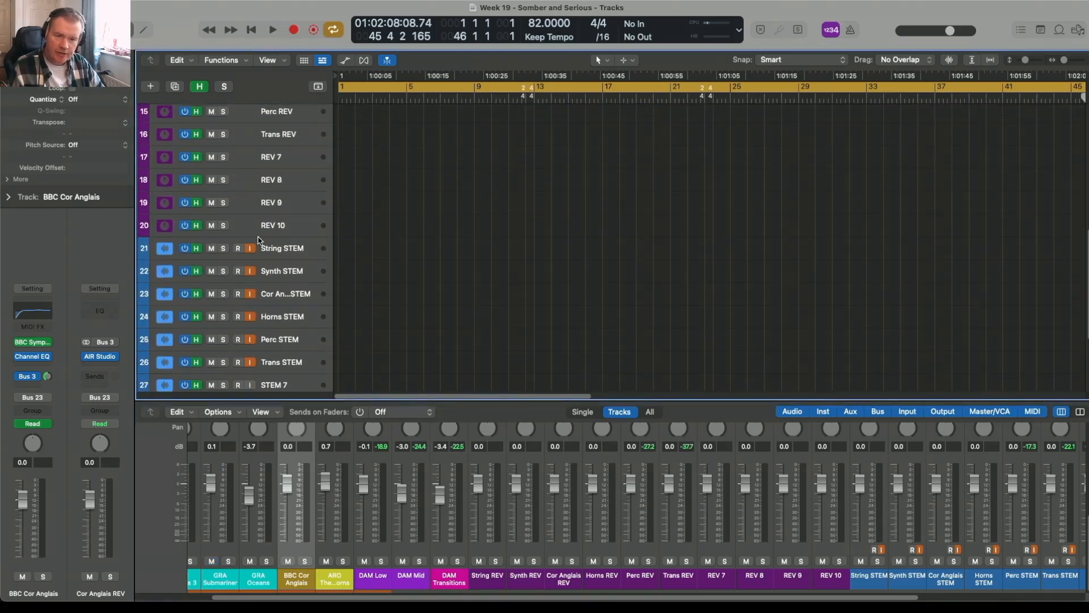
{"action": "left_click_drag", "start_coordinate": [254, 252], "coordinate": [247, 356]}
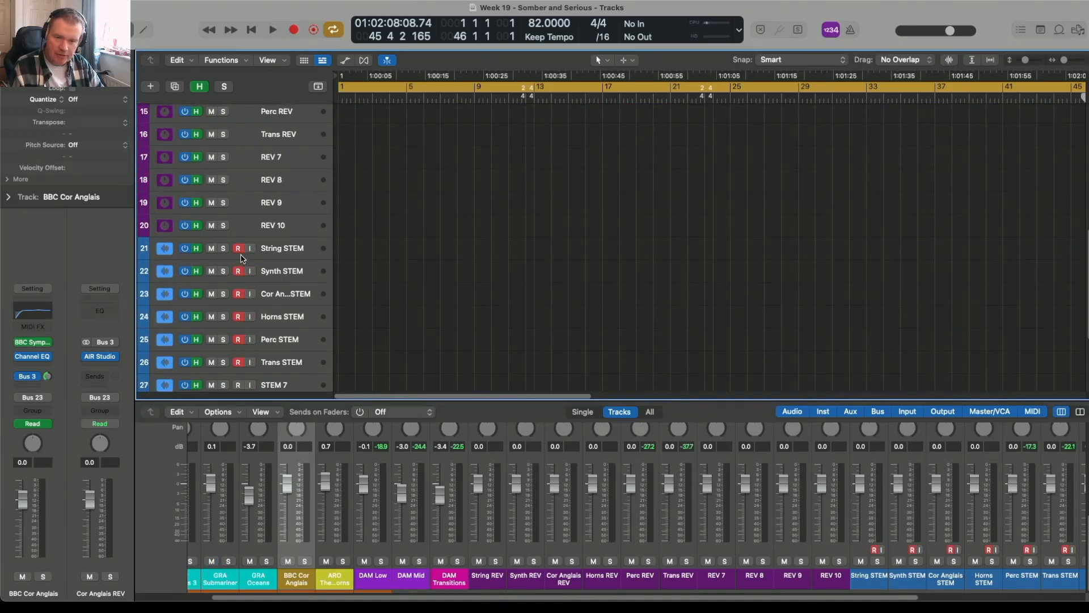
{"action": "left_click", "coordinate": [449, 95]}
Disable cycle, return to the project start, and record stem regions onto the six STEM tracks.
{"action": "key", "text": "c"}
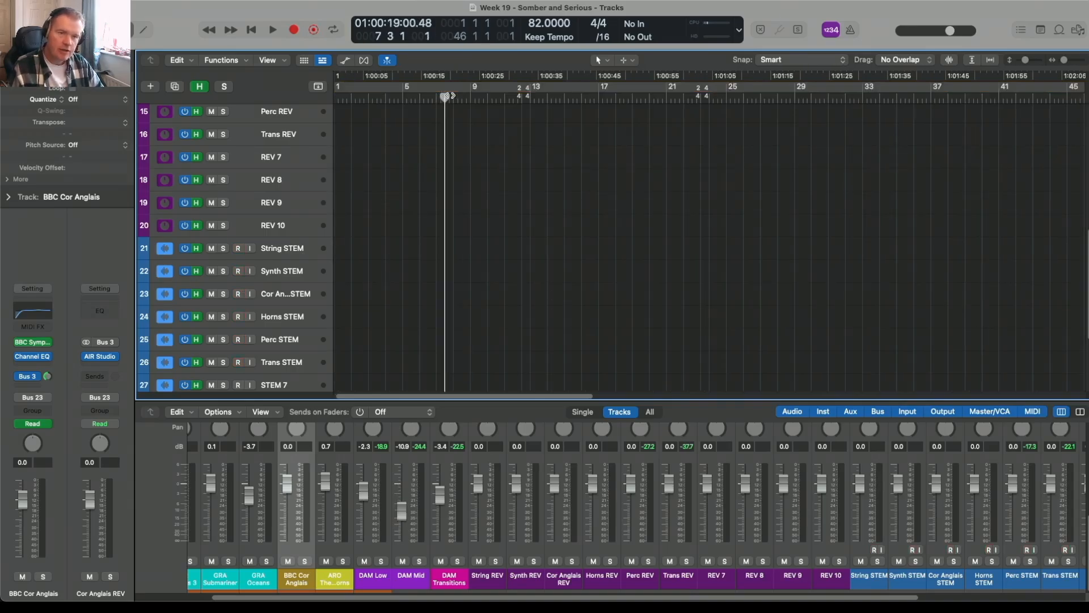
{"action": "key", "text": "Return"}
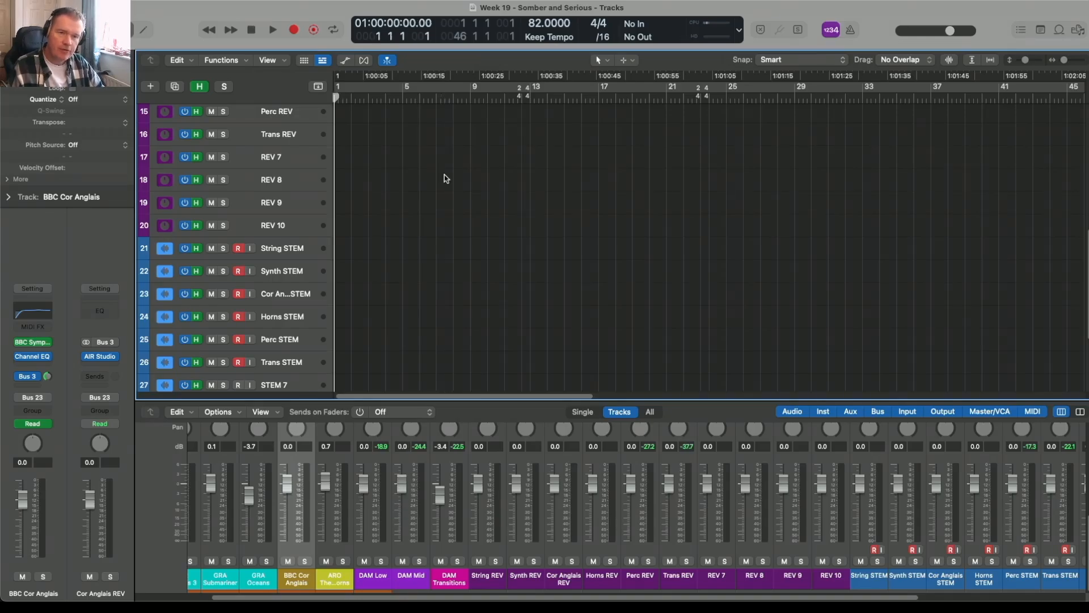
{"action": "scroll", "coordinate": [444, 174], "scroll_direction": "up", "scroll_amount": 10}
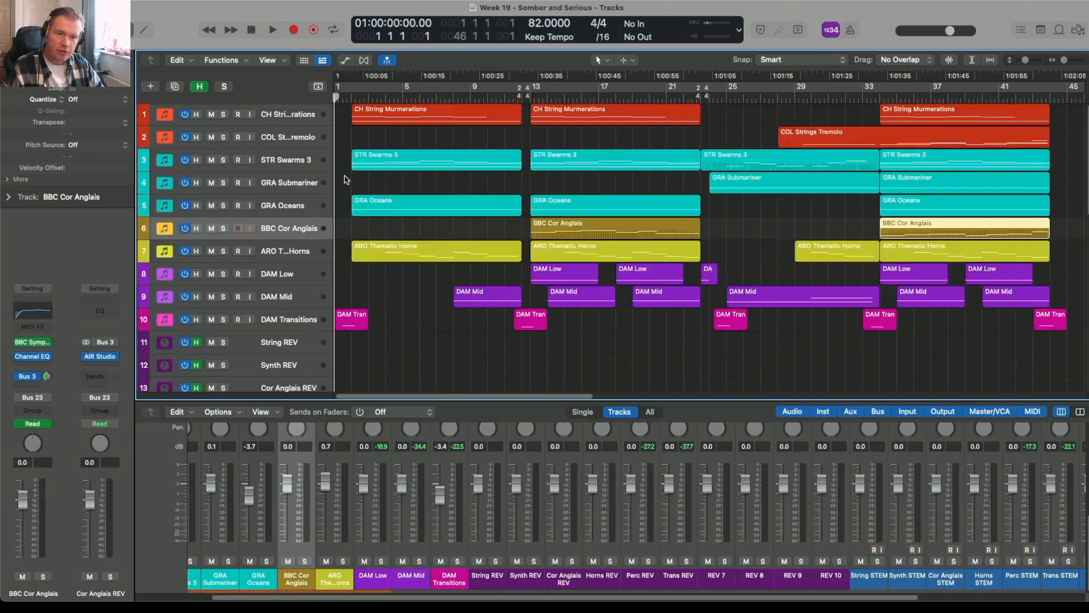
{"action": "scroll", "coordinate": [345, 179], "scroll_direction": "down", "scroll_amount": 2}
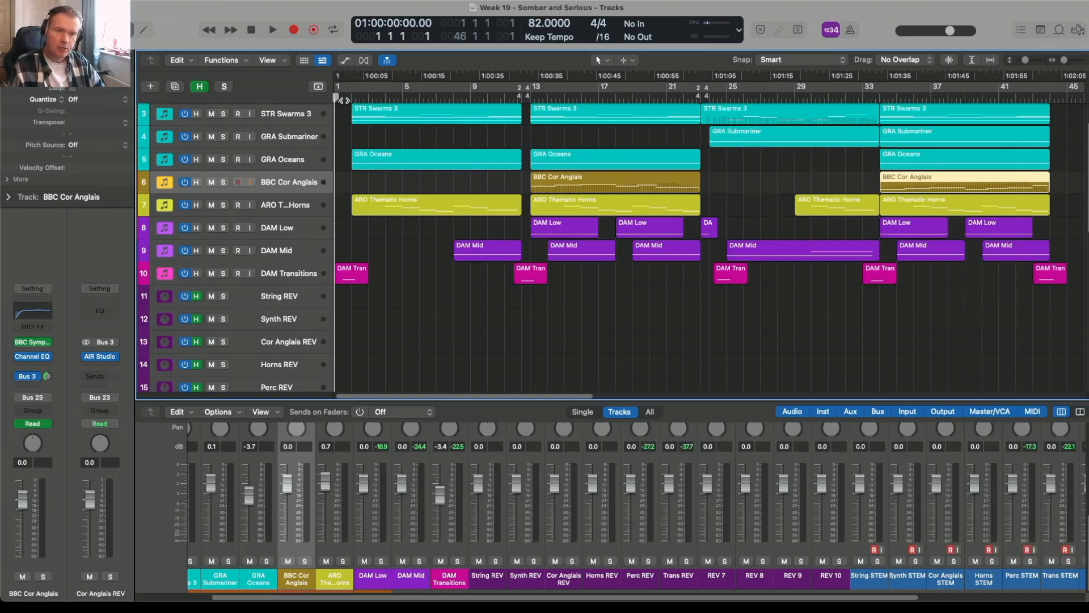
{"action": "scroll", "coordinate": [352, 179], "scroll_direction": "down", "scroll_amount": 1}
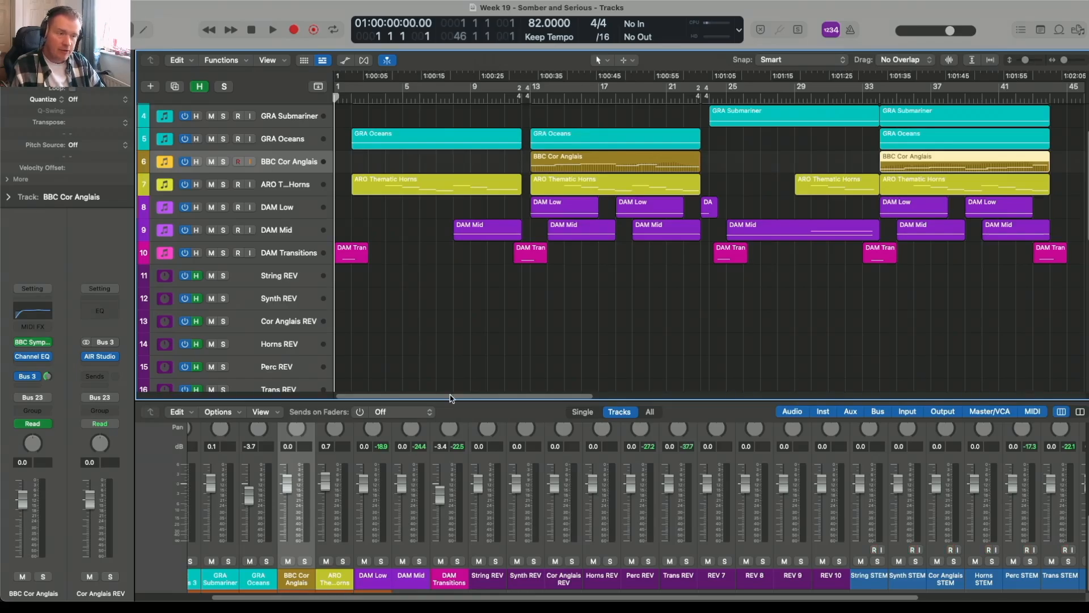
{"action": "left_click_drag", "start_coordinate": [450, 397], "coordinate": [550, 397]}
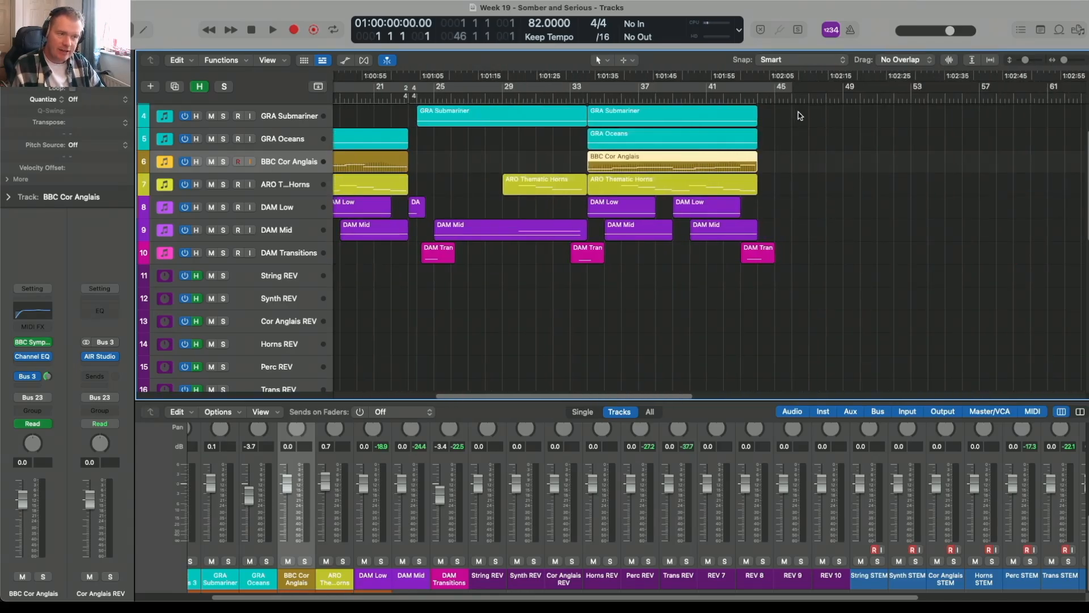
{"action": "left_click_drag", "start_coordinate": [504, 399], "coordinate": [336, 392]}
{"action": "scroll", "coordinate": [368, 330], "scroll_direction": "down", "scroll_amount": 10}
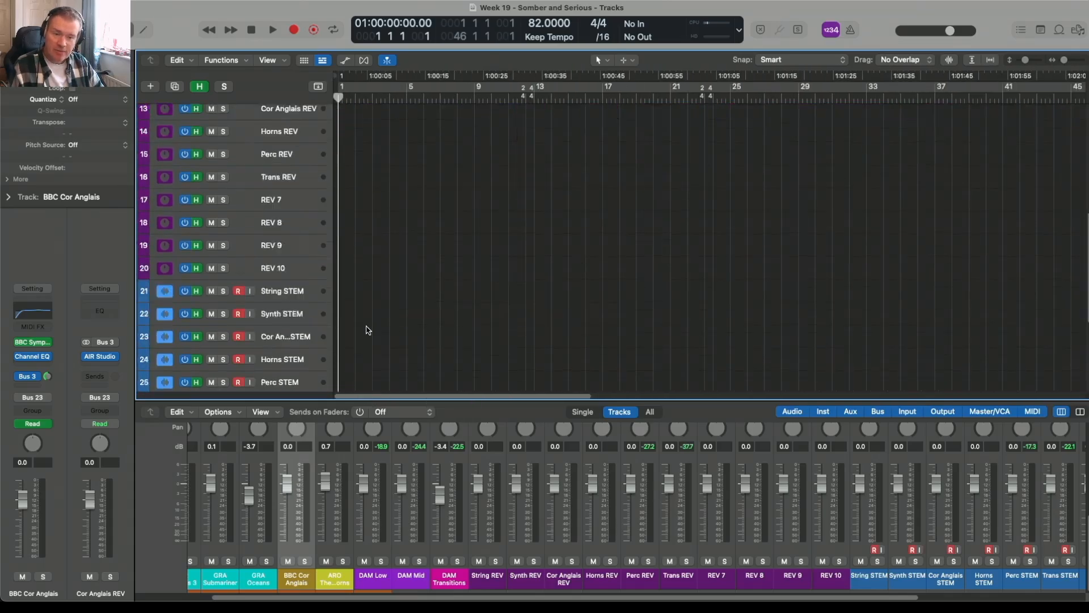
{"action": "scroll", "coordinate": [367, 330], "scroll_direction": "down", "scroll_amount": 3}
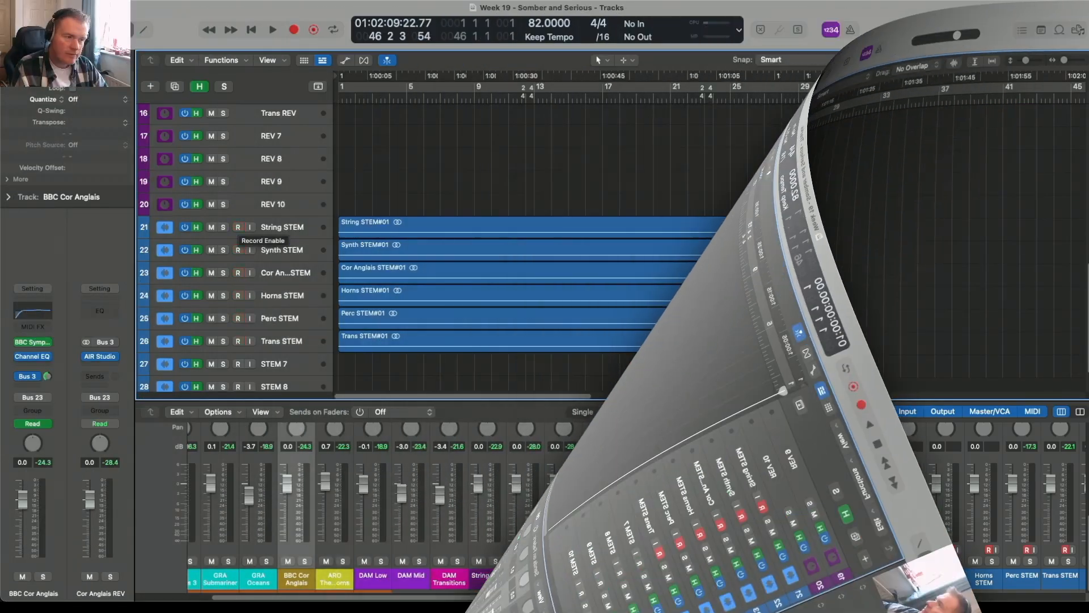
Disarm recording on the String STEM track.
{"action": "left_click", "coordinate": [238, 226]}
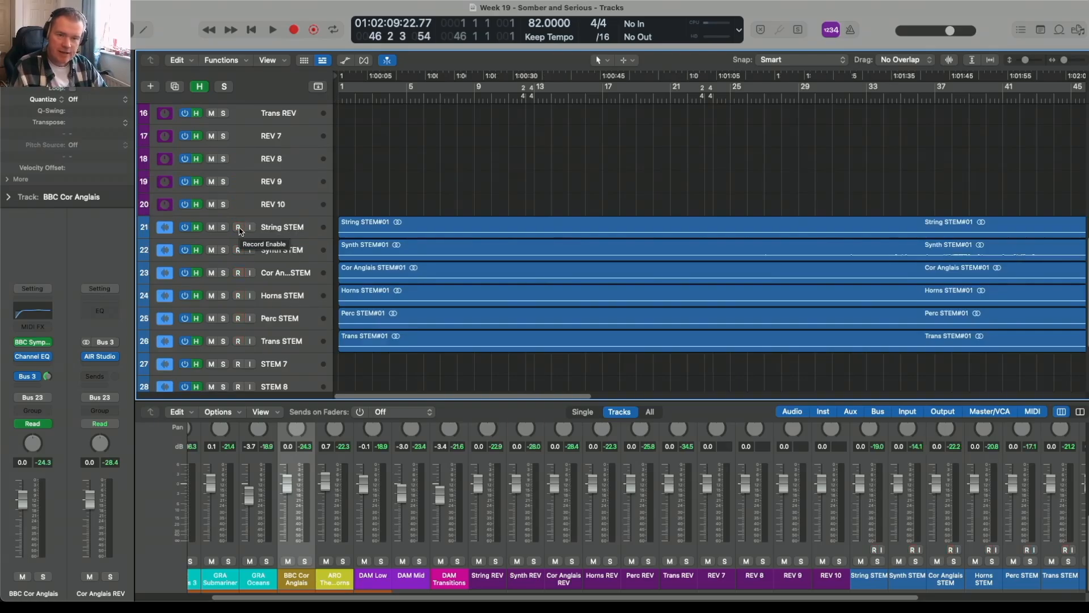